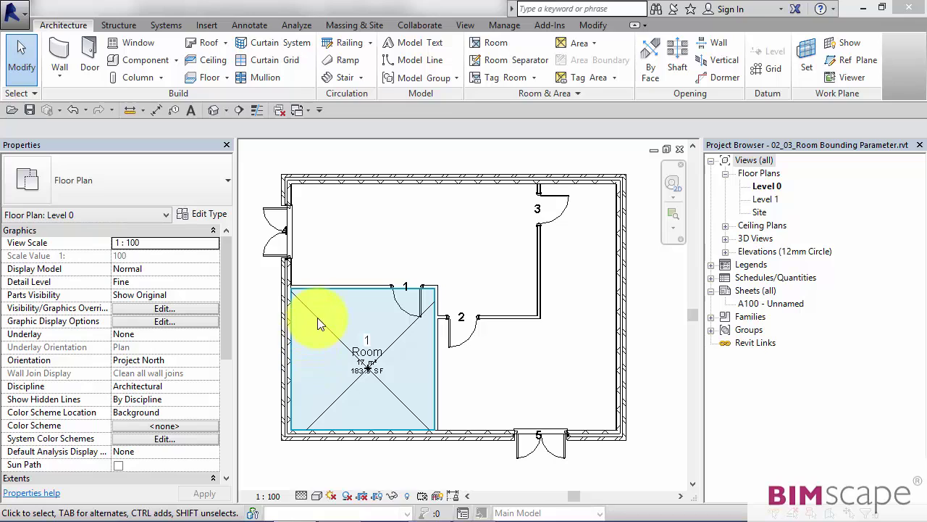
Step: Inspect Room 1's properties, then start and cancel a room placement
click(332, 331)
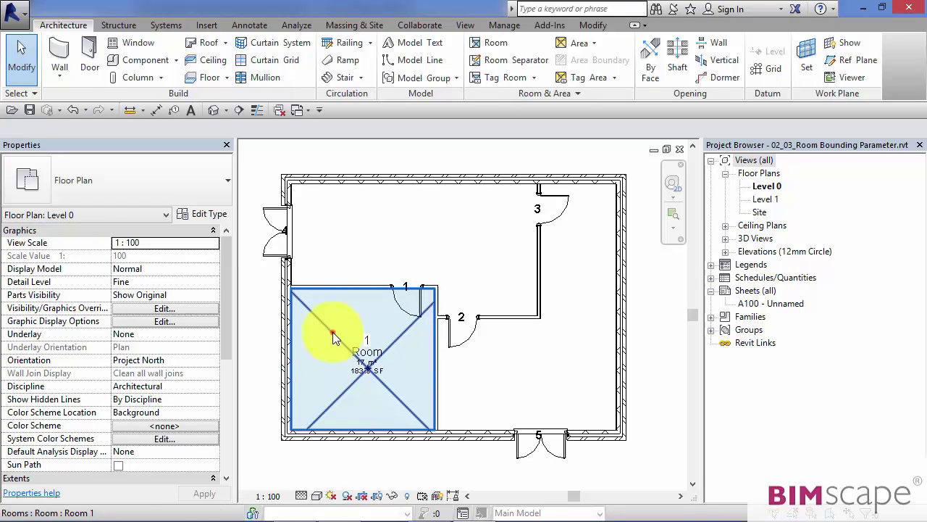
click(332, 332)
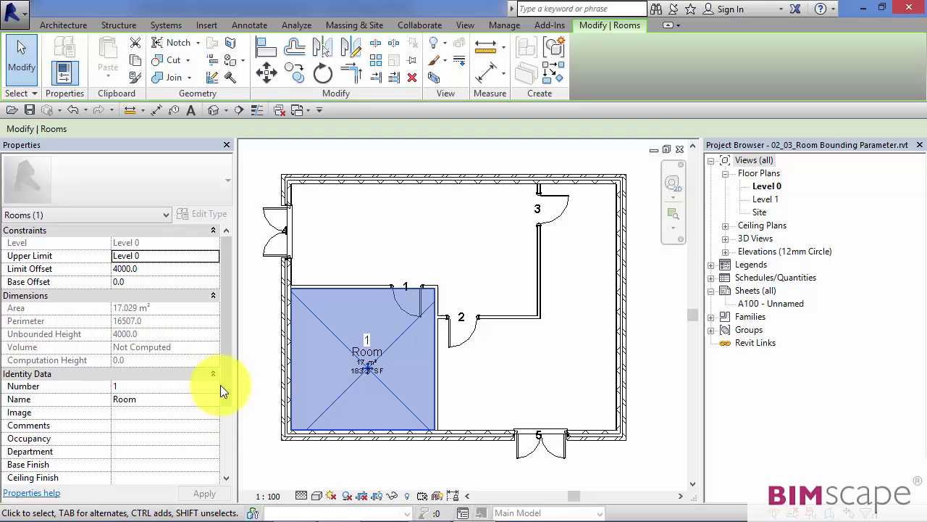
drag(222, 385, 220, 450)
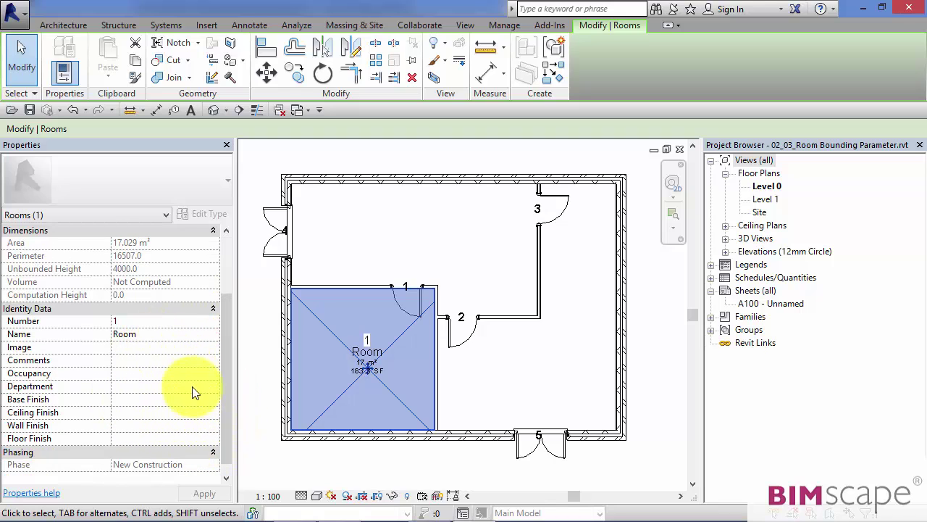
click(488, 262)
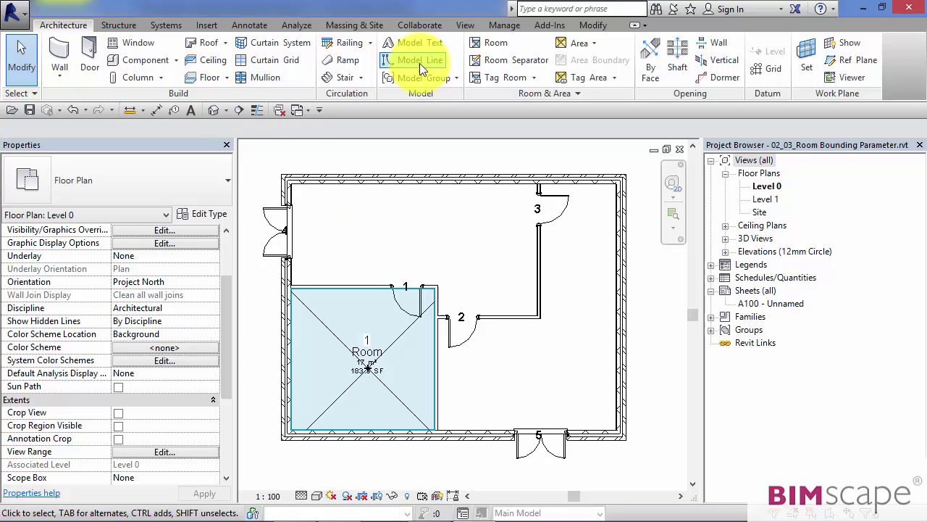
click(491, 43)
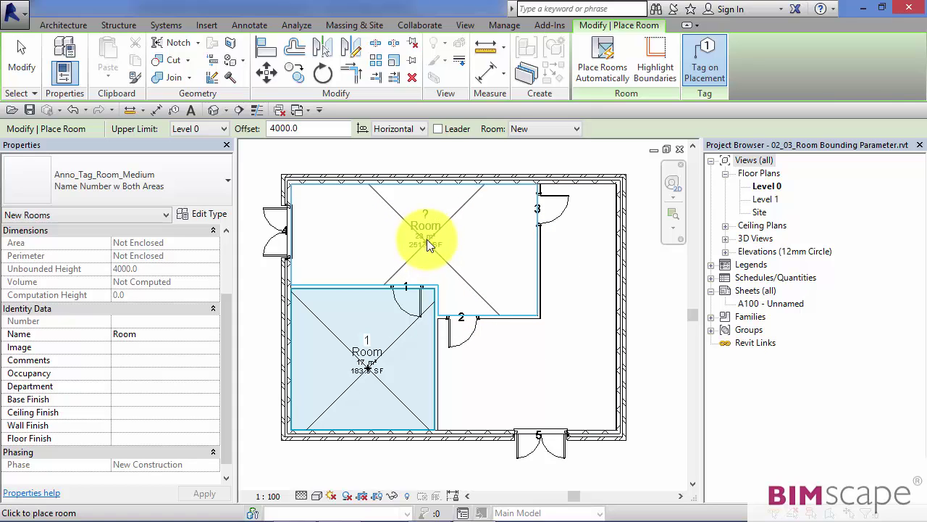
click(18, 60)
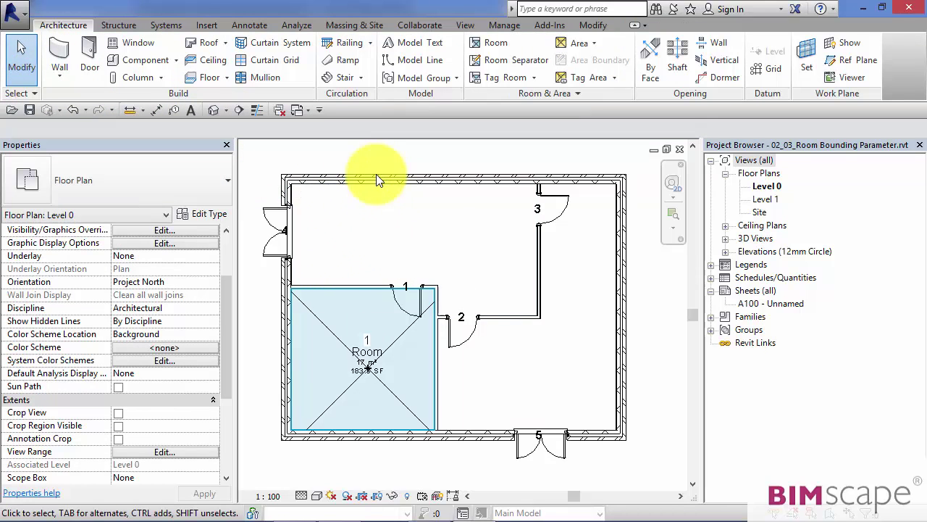
Step: Turn off Room Bounding on the partition wall beside door 3 and start placing a room
click(539, 270)
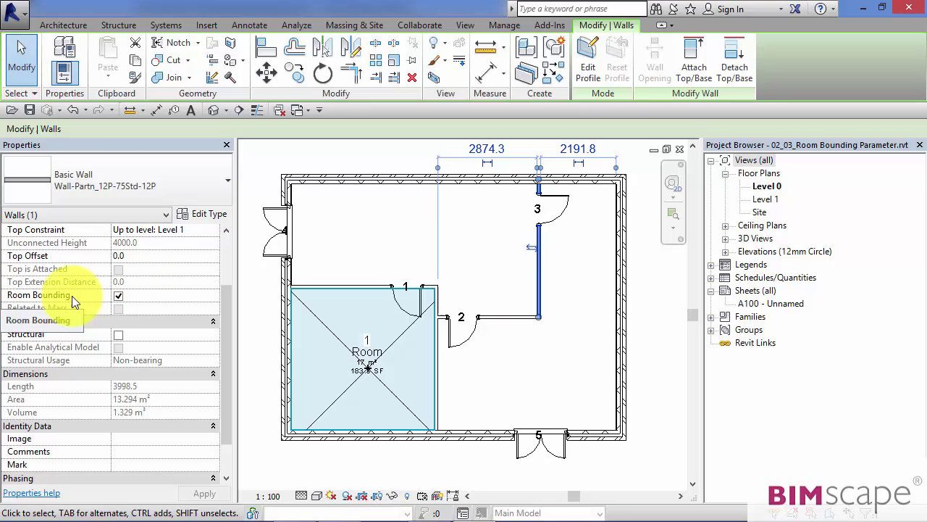
click(119, 296)
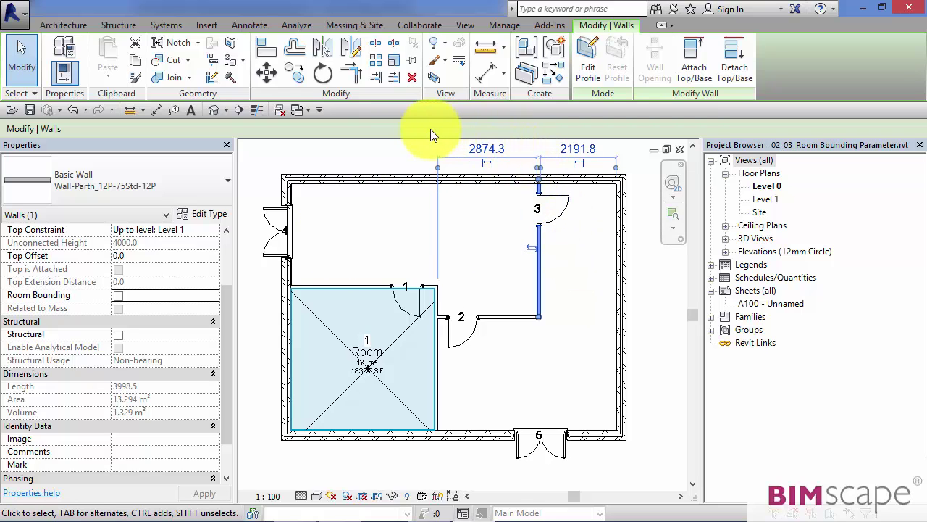
click(48, 27)
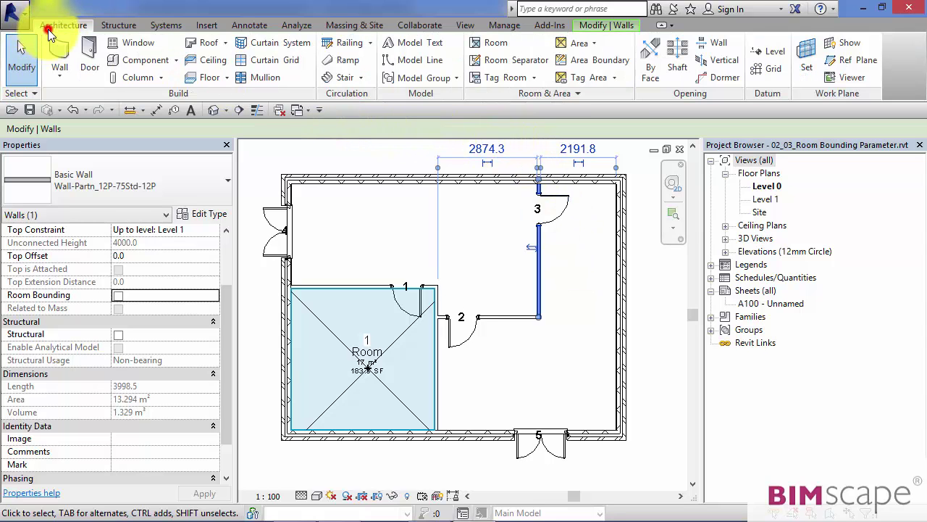
click(486, 45)
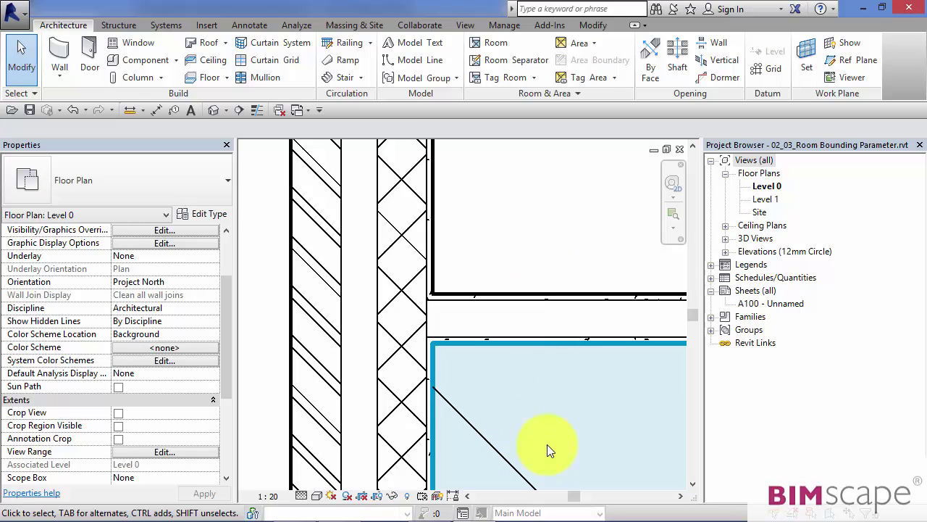
scroll(449, 391, down, 3)
middle_drag(558, 444, 300, 389)
scroll(284, 342, up, 1)
scroll(283, 341, up, 3)
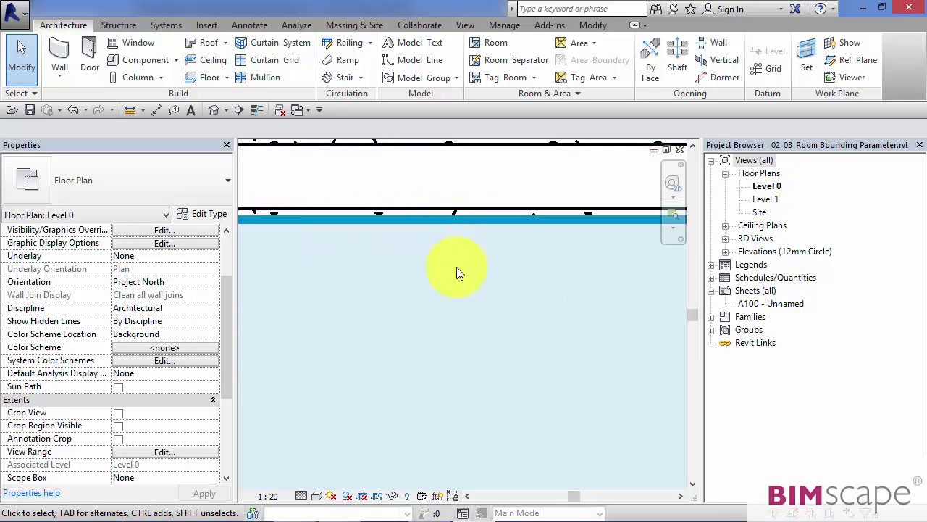
scroll(438, 312, down, 3)
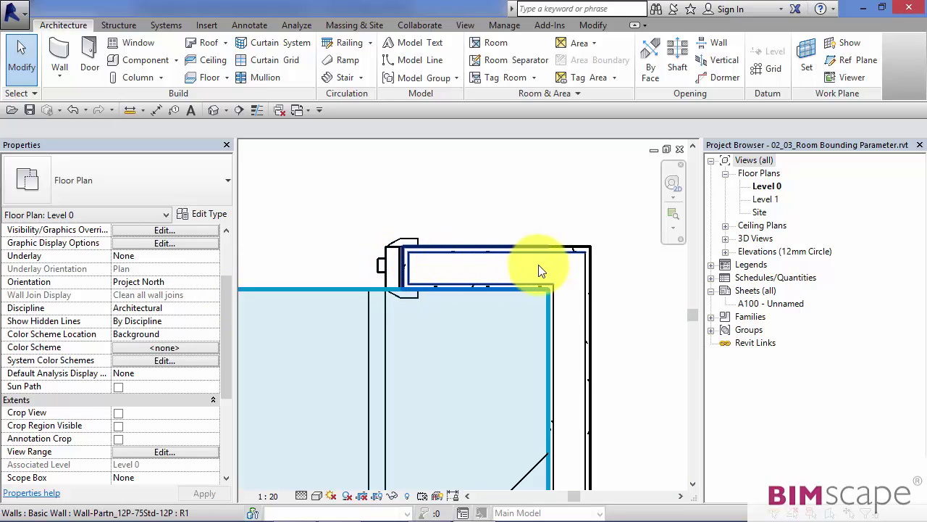
click(589, 288)
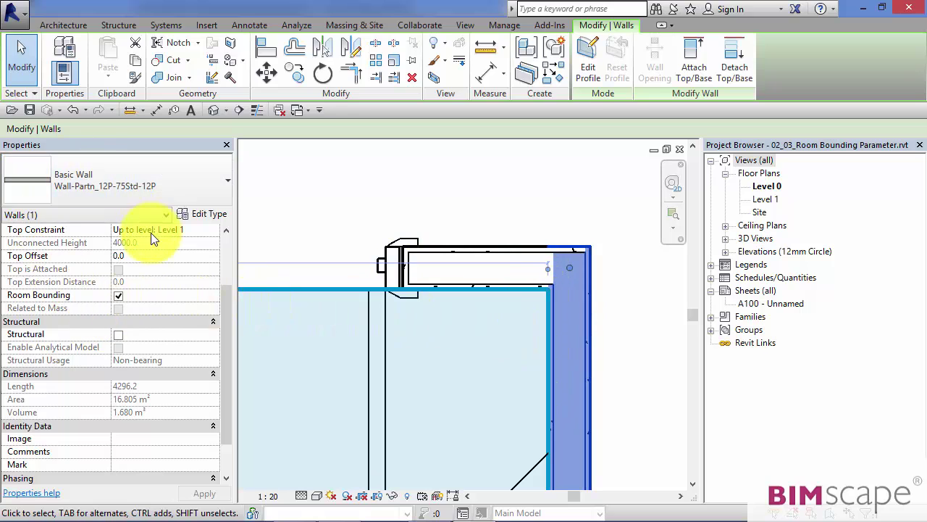
click(520, 214)
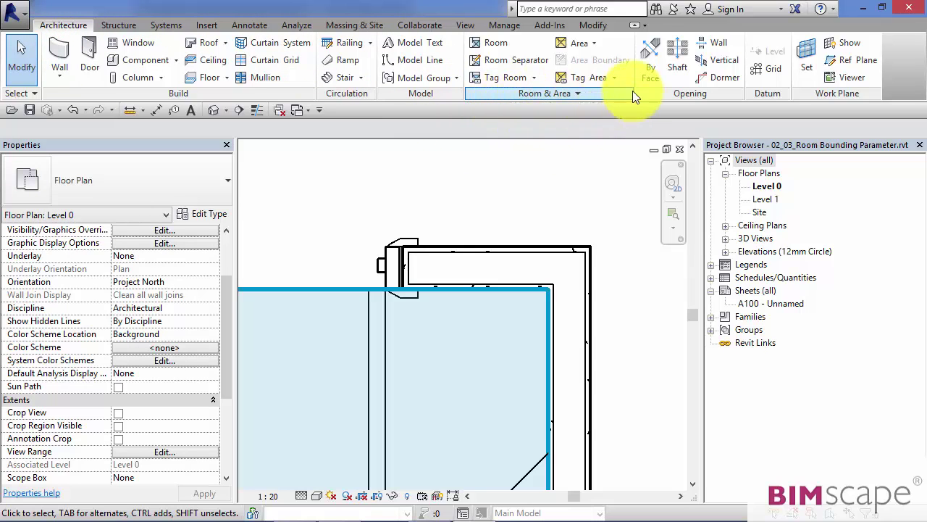
Step: Set Room Area Computation to At wall center in Area and Volume Computations and confirm
click(577, 92)
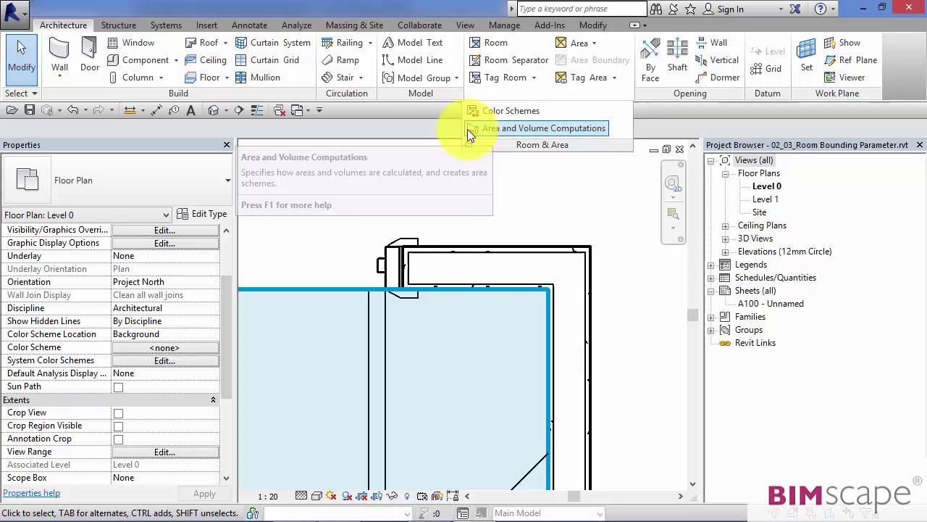
click(559, 127)
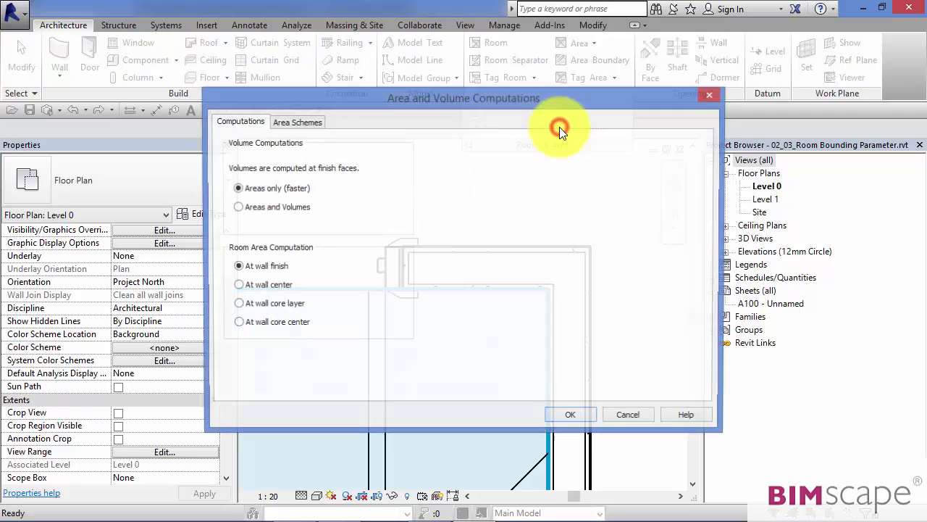
drag(512, 108, 898, 21)
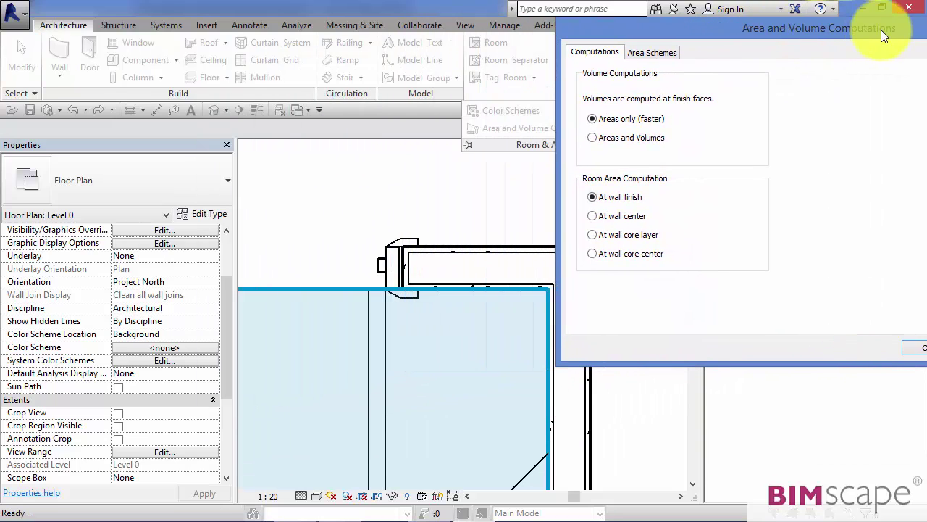
drag(631, 31, 696, 29)
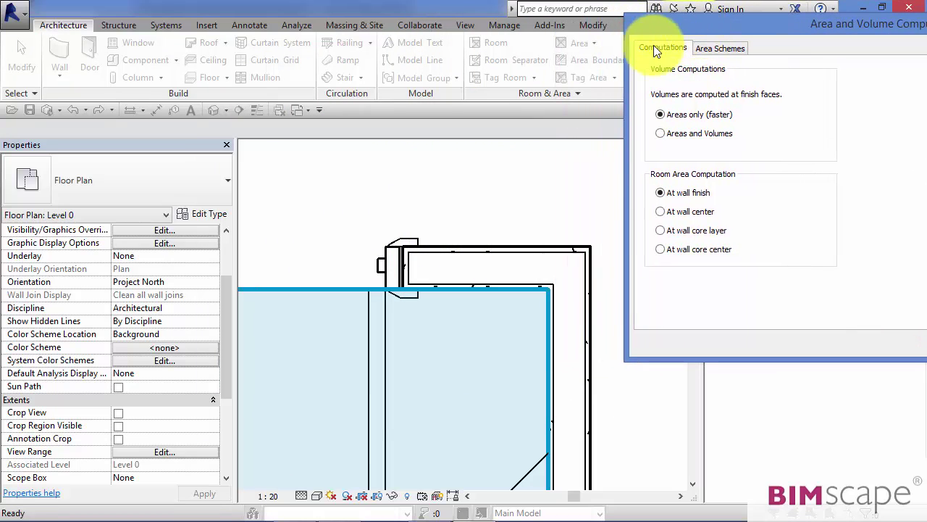
click(657, 194)
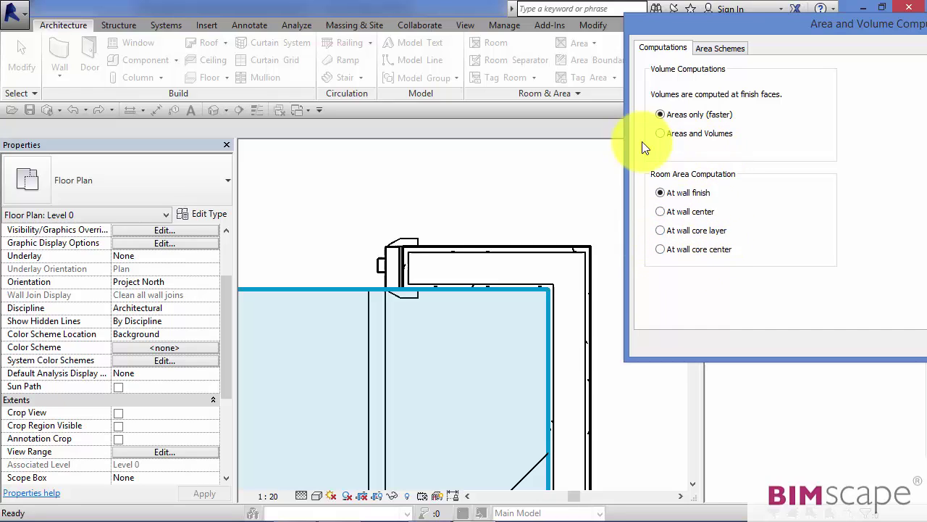
click(660, 211)
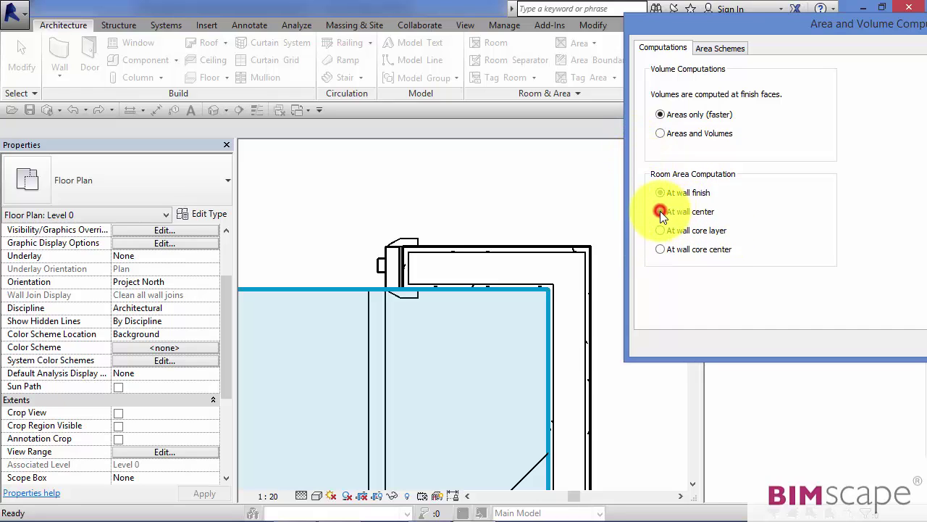
drag(661, 25, 466, 13)
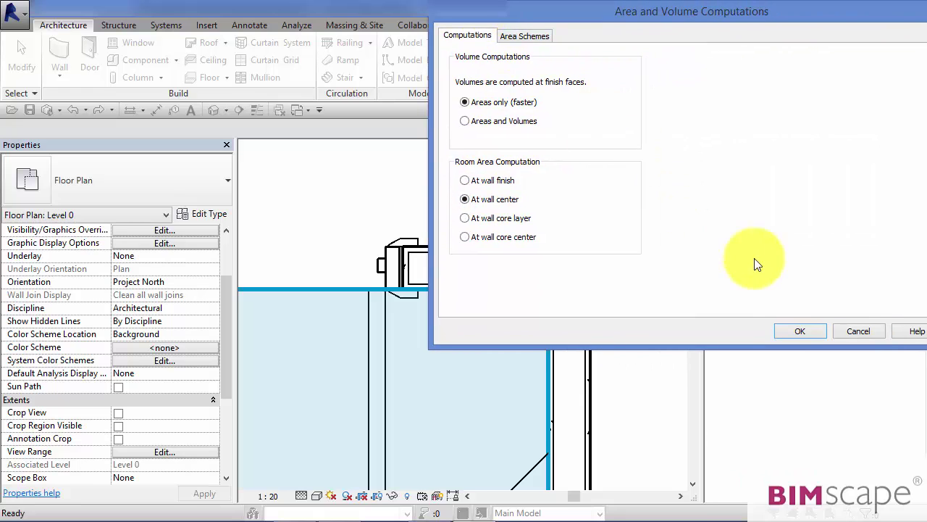
click(795, 331)
scroll(634, 371, up, 3)
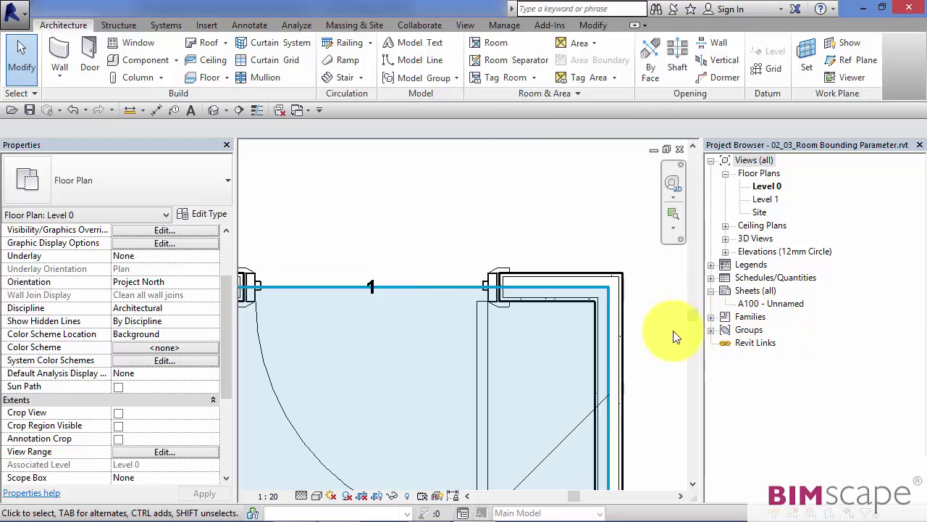
Step: Check the partition wall's Room Bounding setting in Properties, then deselect it
middle_drag(634, 371, 474, 234)
scroll(416, 222, up, 3)
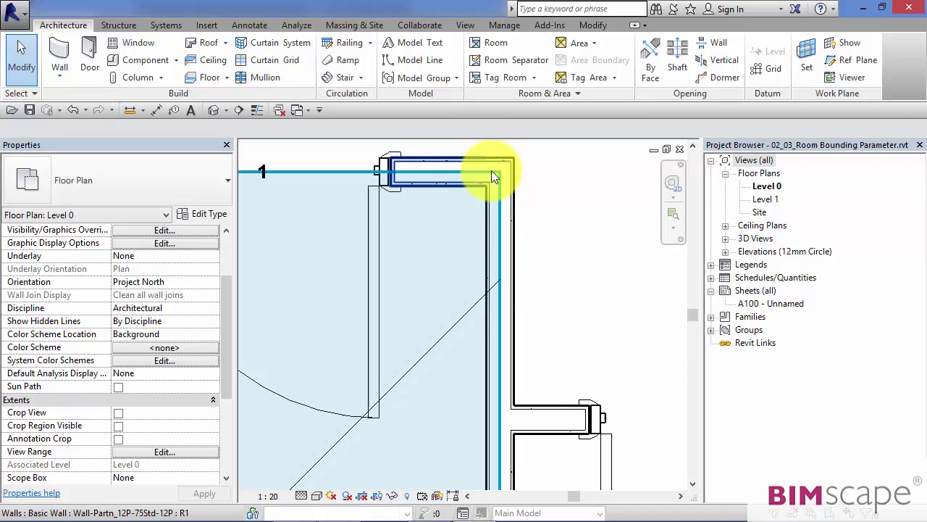
scroll(505, 277, down, 3)
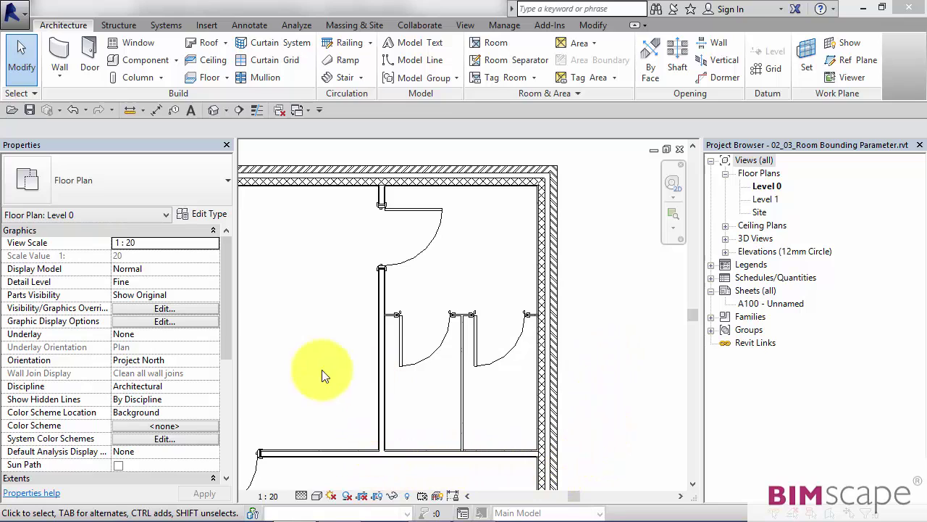
click(379, 382)
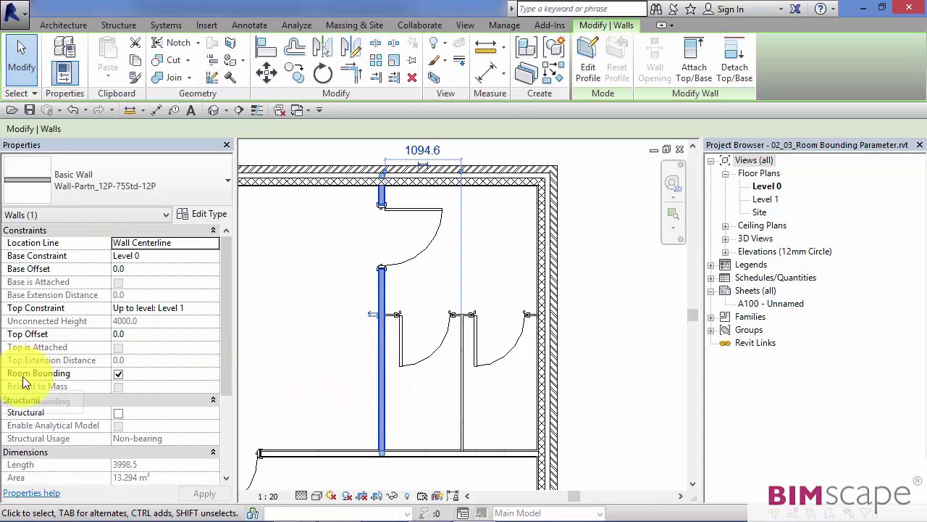
click(265, 331)
Step: Pan and zoom the plan to centre the empty toilet cubicles area
scroll(317, 352, down, 4)
middle_drag(316, 352, 507, 304)
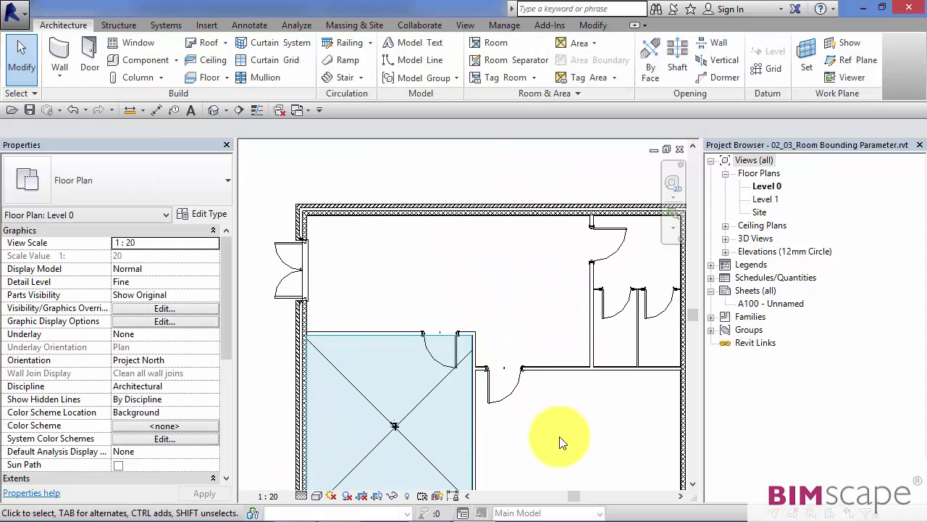
middle_drag(548, 439, 525, 407)
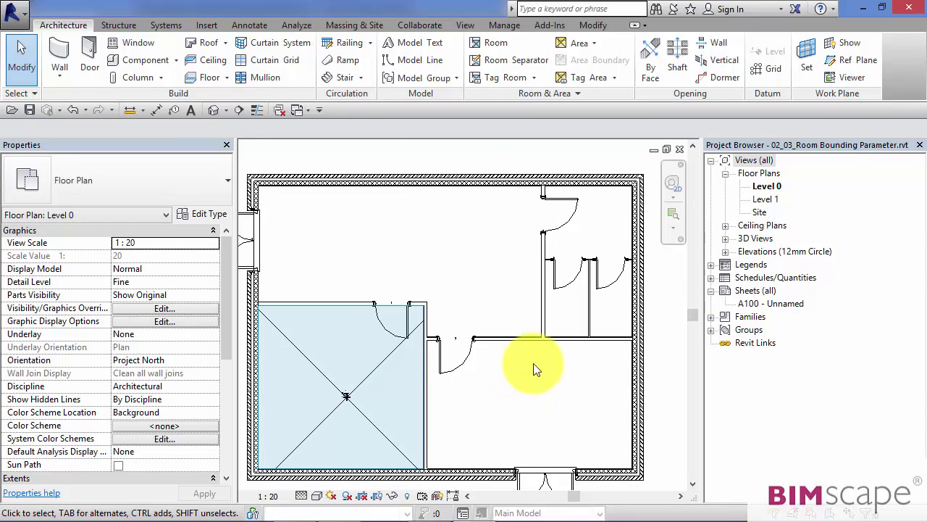
scroll(610, 348, up, 1)
middle_drag(610, 348, 497, 422)
scroll(500, 365, up, 1)
middle_drag(523, 387, 500, 413)
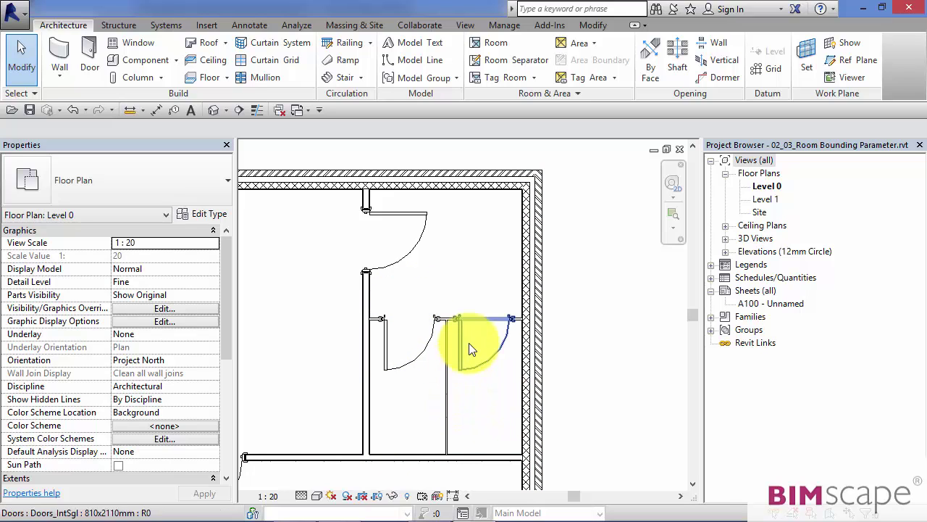
Step: Place room 3 inside the toilet area around the cubicles
click(494, 43)
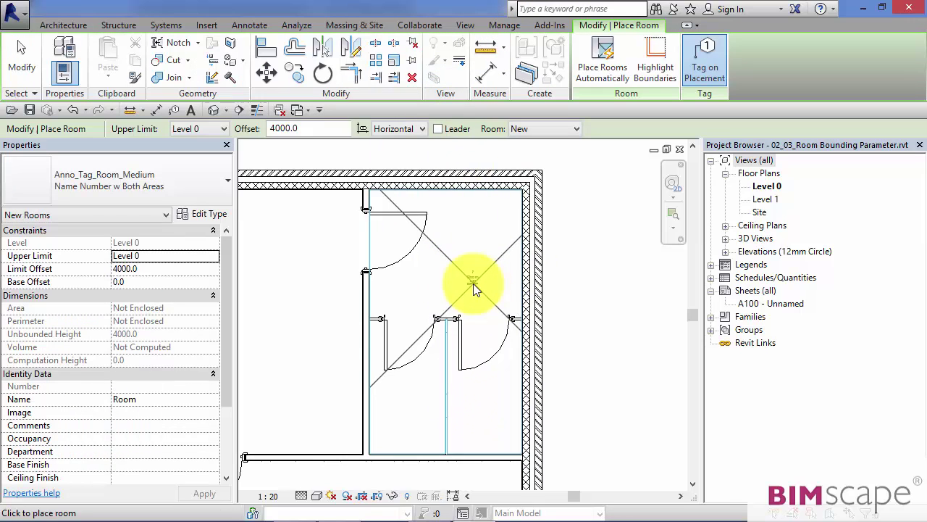
click(446, 284)
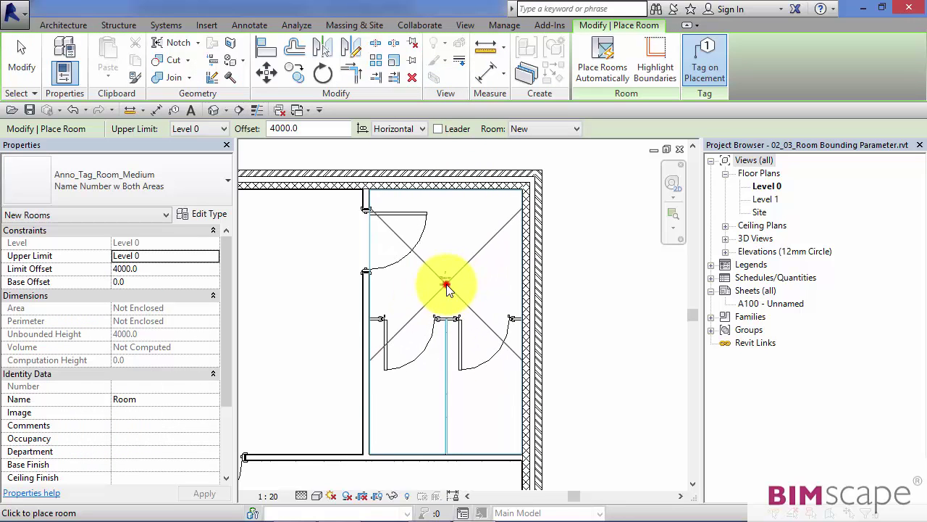
scroll(358, 341, up, 3)
middle_drag(352, 300, 323, 289)
middle_drag(408, 310, 445, 331)
key(Escape)
key(Escape)
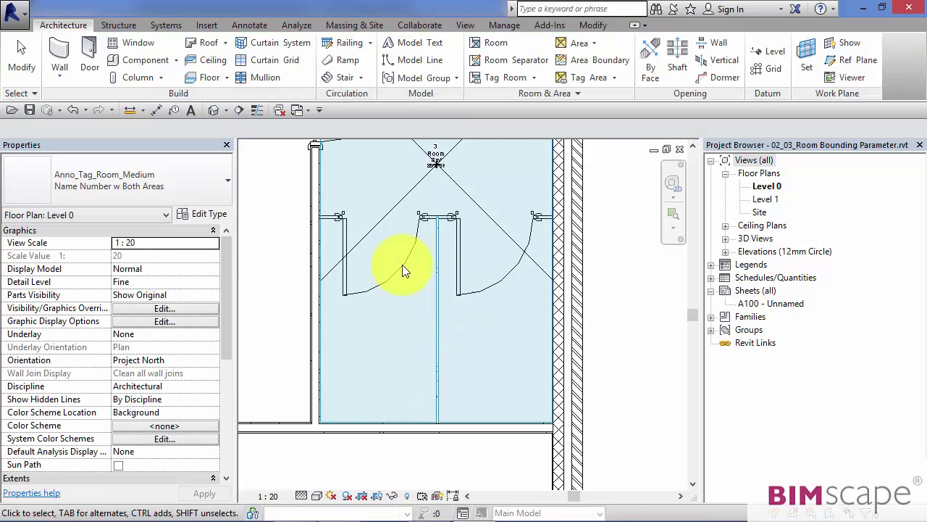
Step: Inspect a cubicle wall's properties and shift the view toward the room edge
click(320, 219)
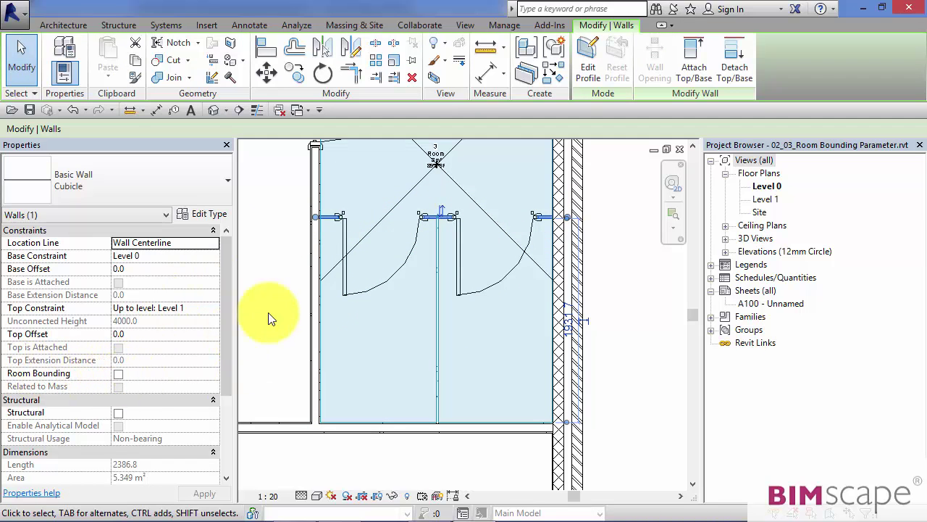
click(295, 293)
middle_drag(357, 169, 372, 194)
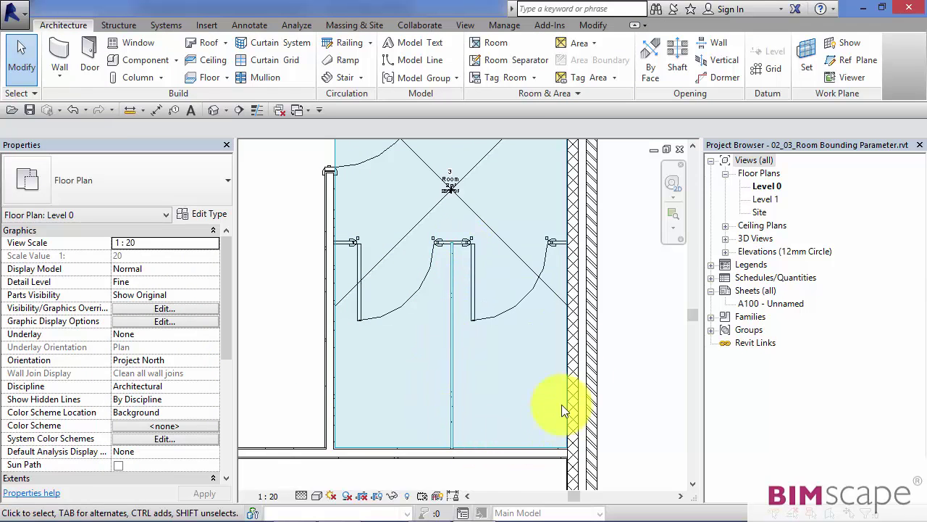
middle_drag(670, 391, 683, 397)
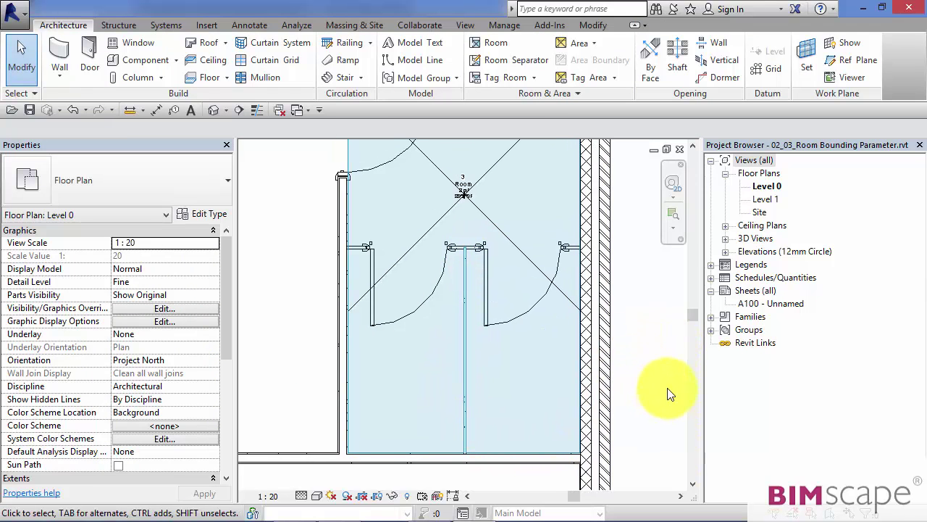
scroll(593, 373, down, 2)
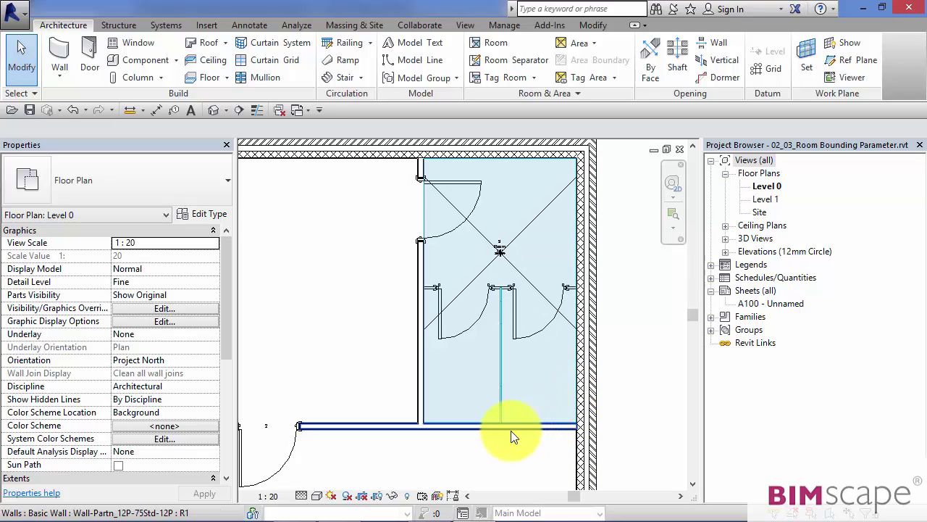
scroll(450, 210, up, 3)
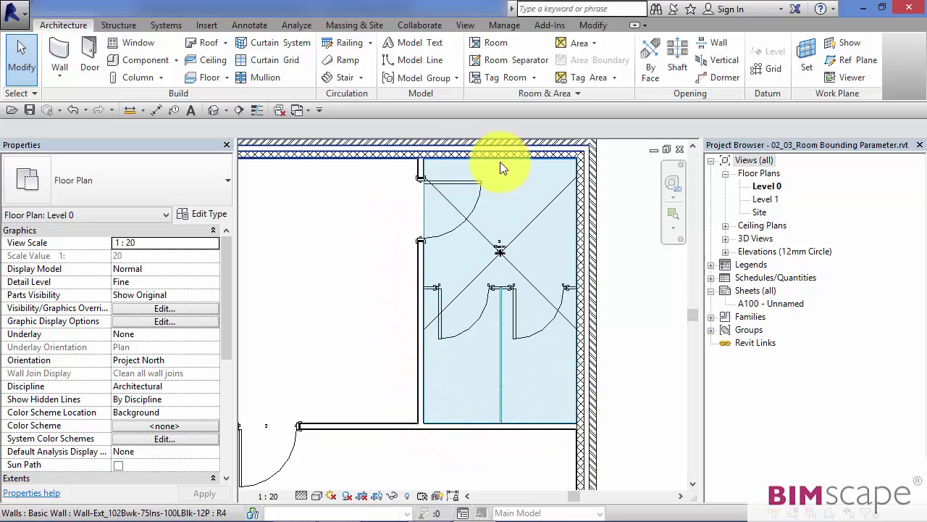
scroll(507, 384, up, 2)
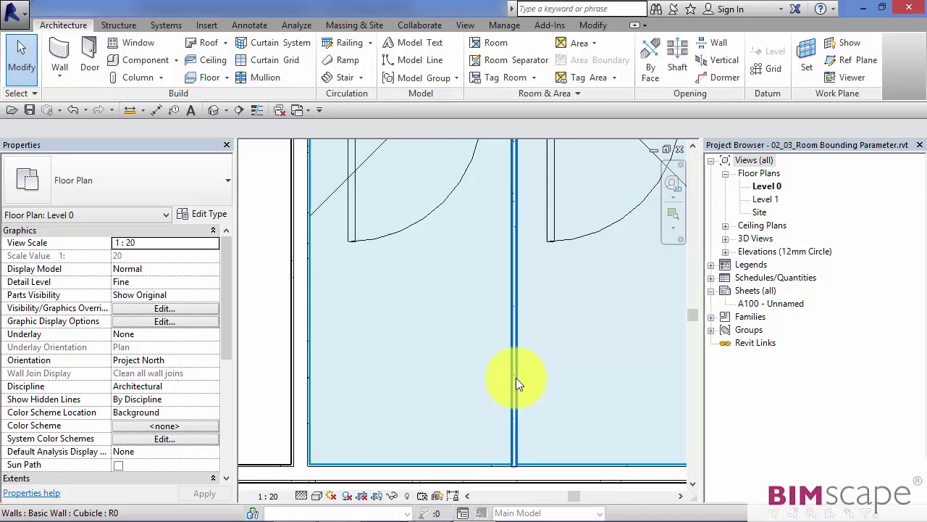
Step: Turn off Room Bounding on the central Cubicle partition so room 3 spans it
click(516, 378)
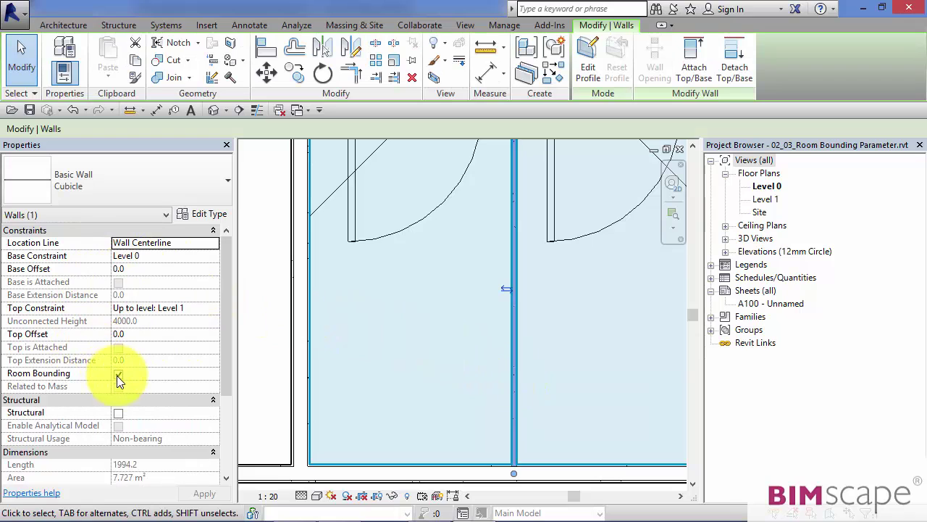
scroll(457, 342, down, 2)
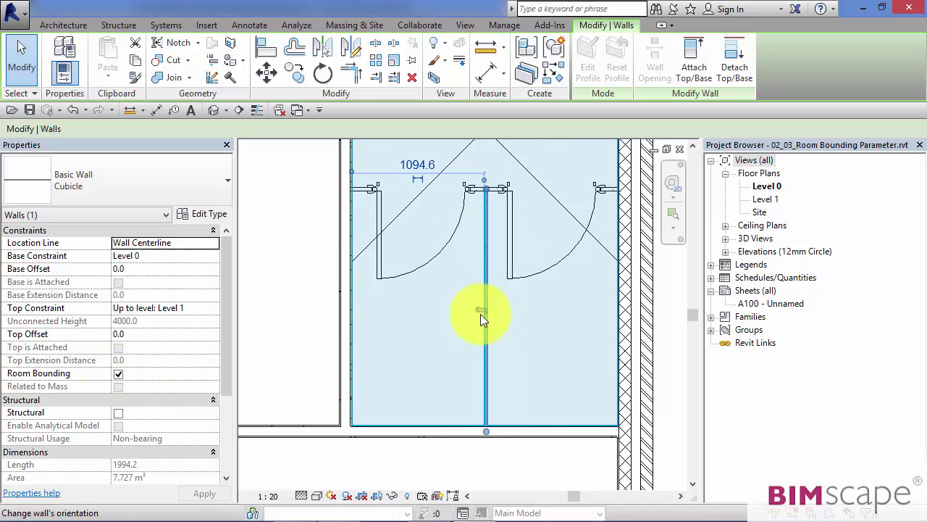
click(118, 374)
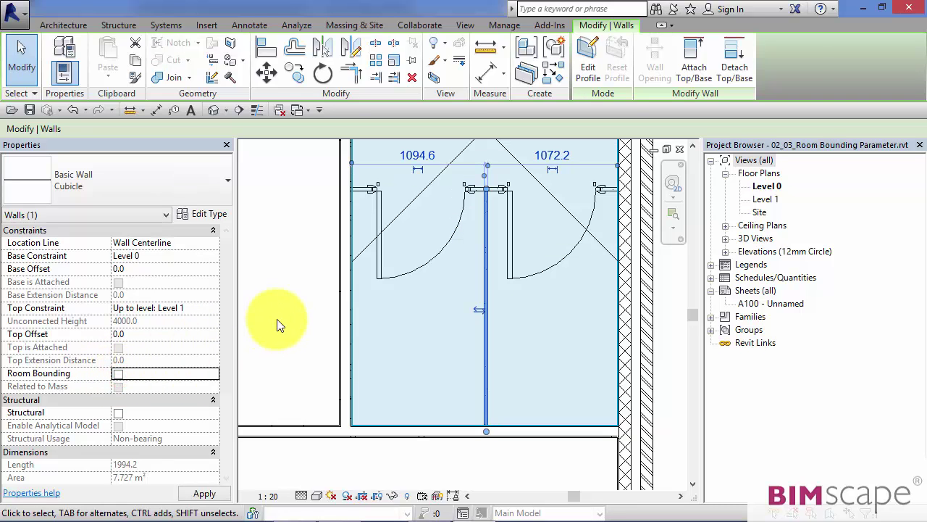
click(297, 312)
scroll(351, 239, down, 1)
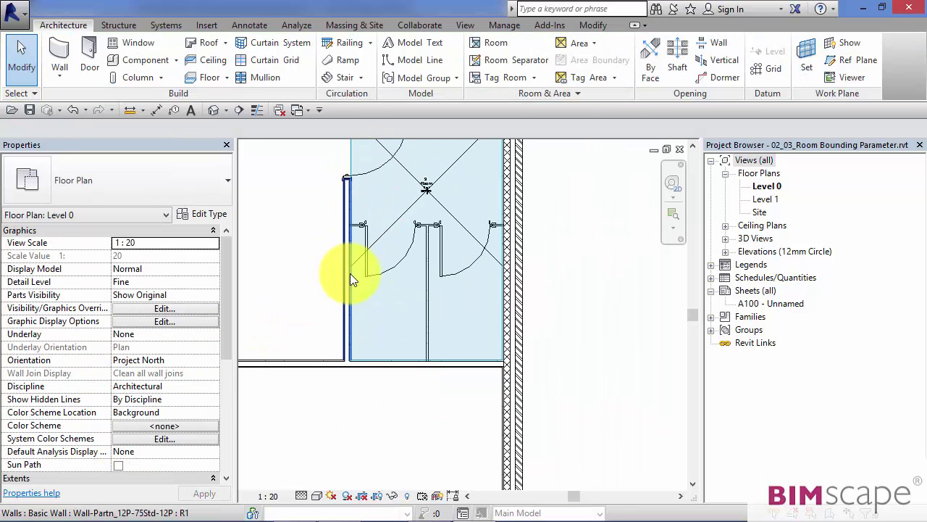
scroll(350, 274, down, 2)
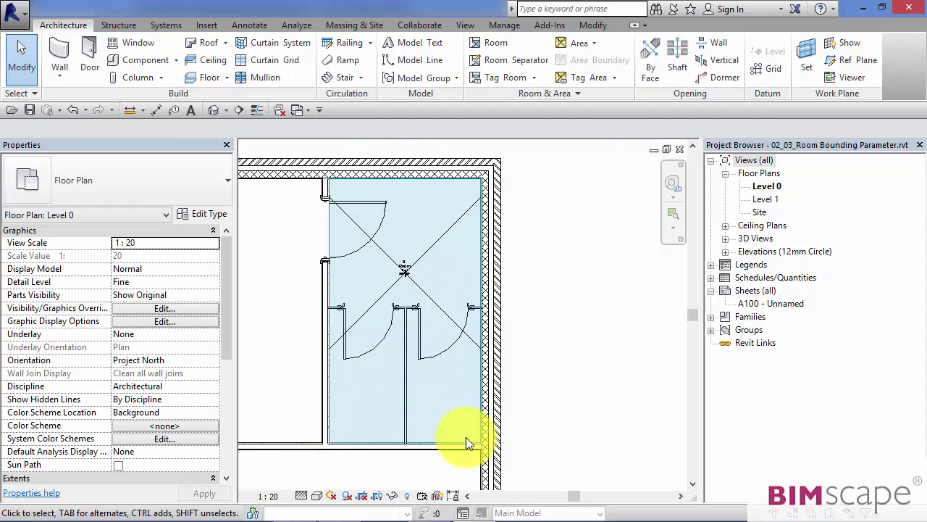